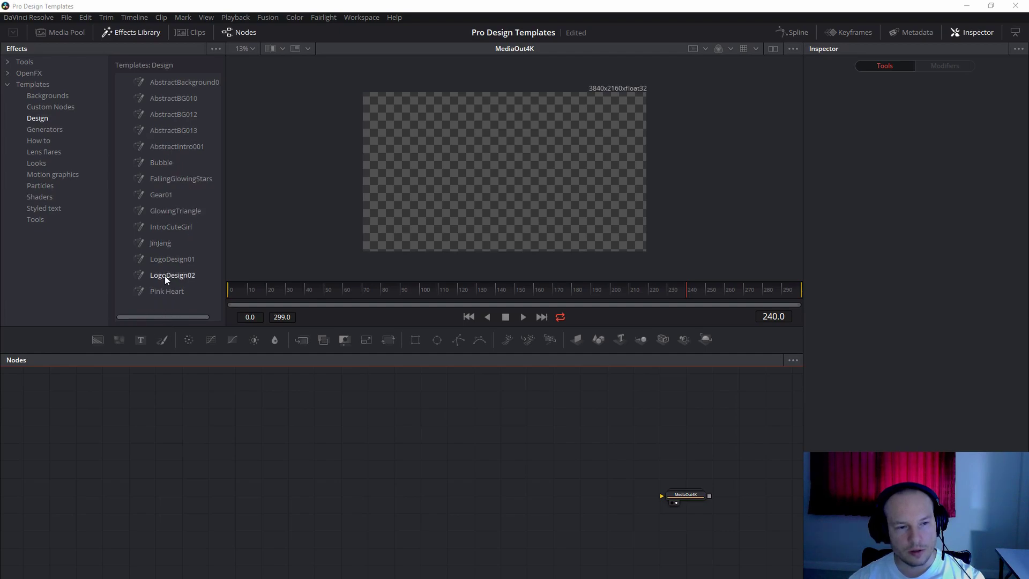
# - Add the AbstractIntro001 template, wire it into MediaOut4K, and show its rendered frame in the viewer
pyautogui.moveTo(180, 144); pyautogui.dragTo(286, 365)
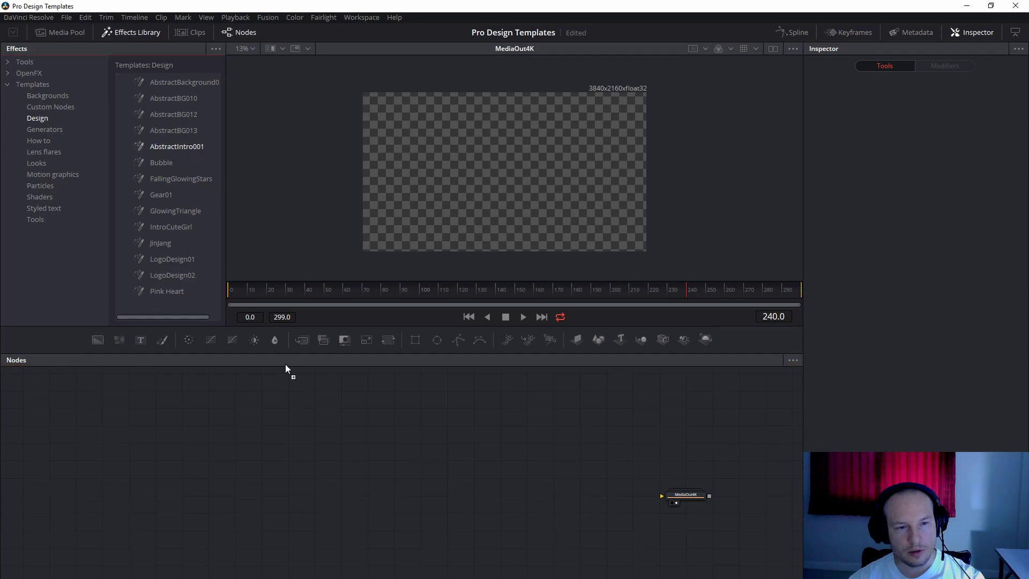
pyautogui.moveTo(273, 484); pyautogui.dragTo(691, 493)
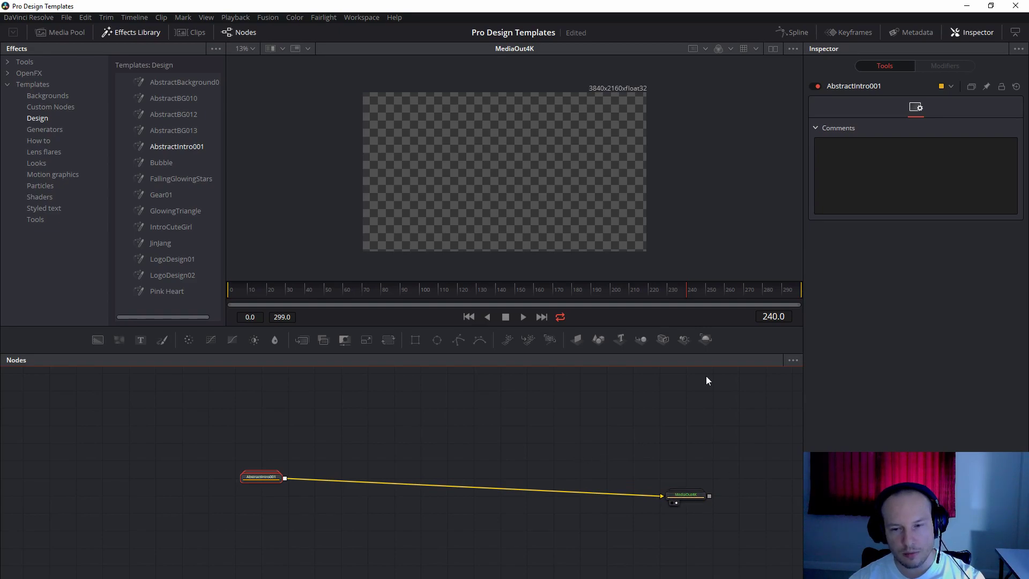
pyautogui.click(687, 295)
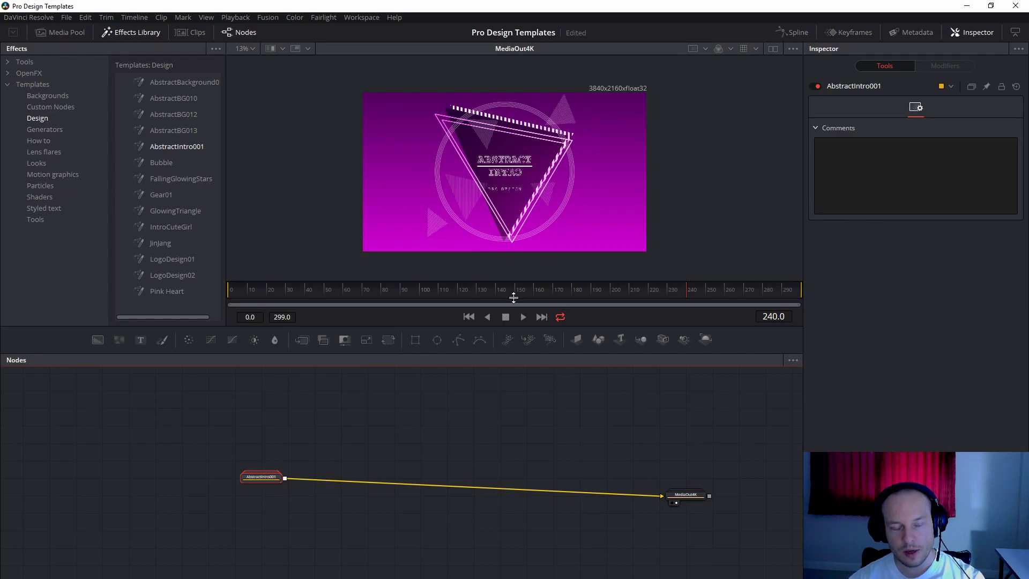
# - Ungroup the AbstractIntro001 node and move MediaOut4K to the lower right
pyautogui.rightClick(260, 479)
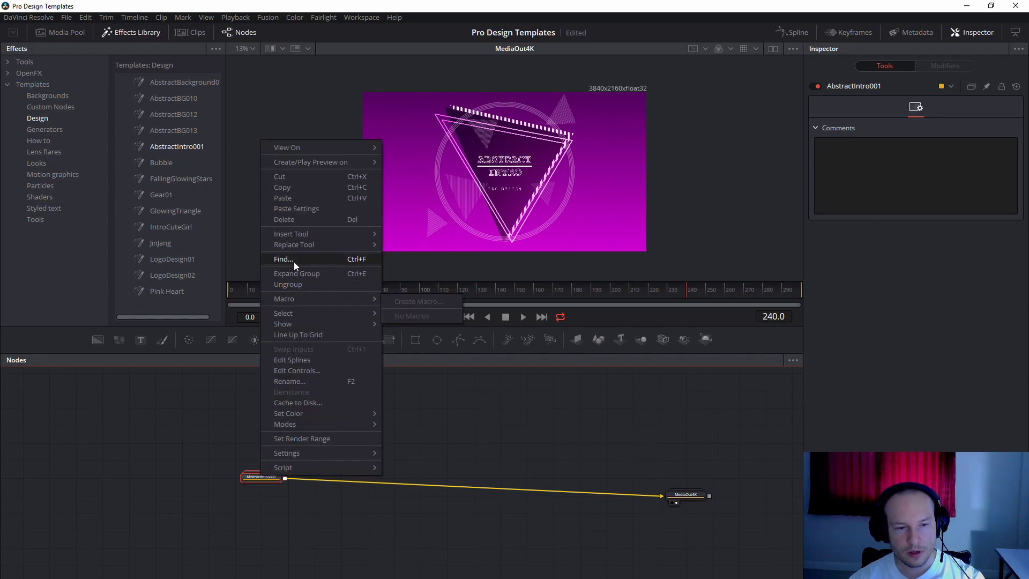
pyautogui.click(292, 284)
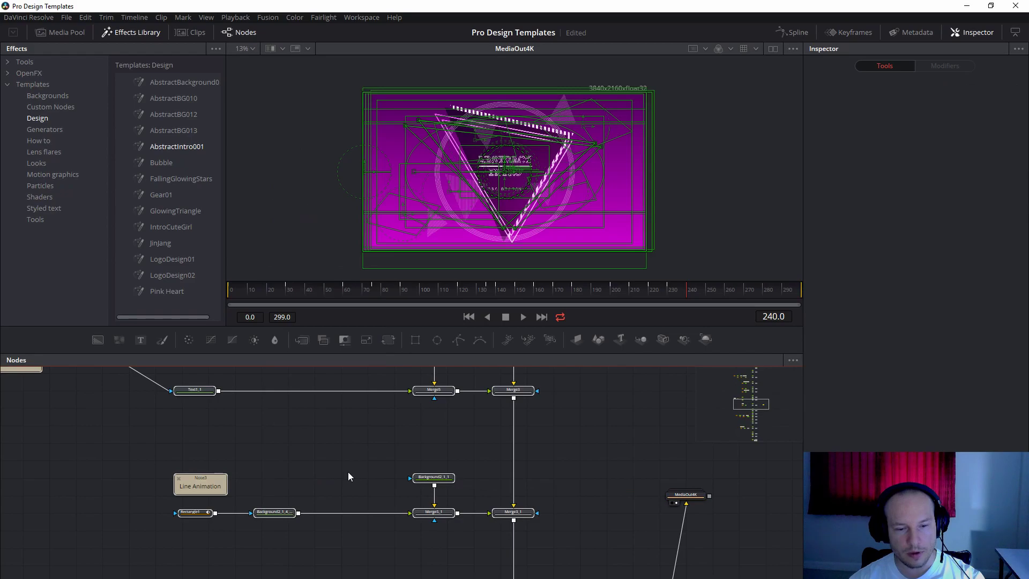
pyautogui.moveTo(627, 450); pyautogui.dragTo(750, 543)
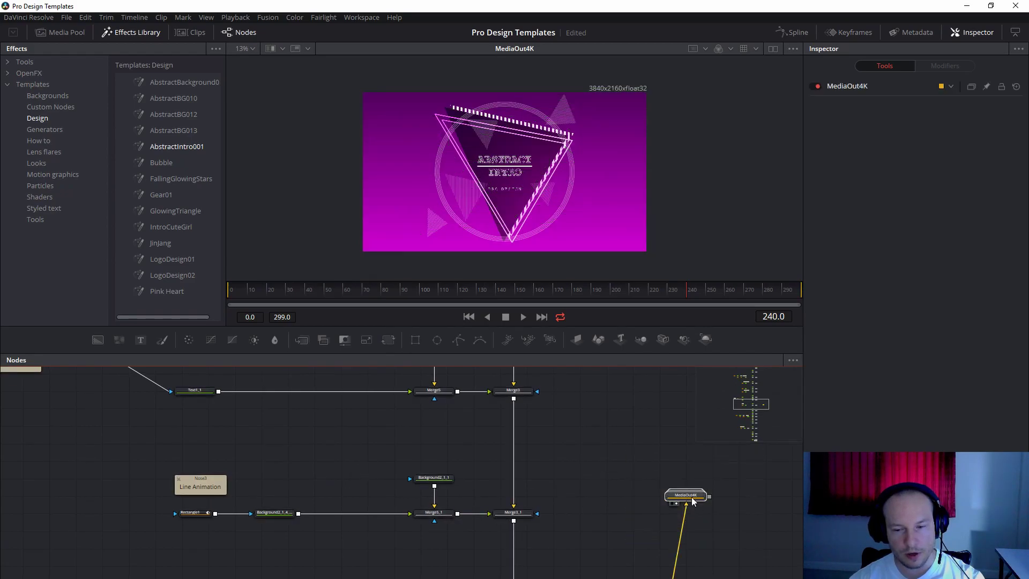
pyautogui.moveTo(689, 497); pyautogui.dragTo(765, 560)
# - Browse the inner nodes, selecting Background2_1_4_2/Merge5_4_1 and then the Triangle Line Pattern section
pyautogui.scroll(5, 597, 450)
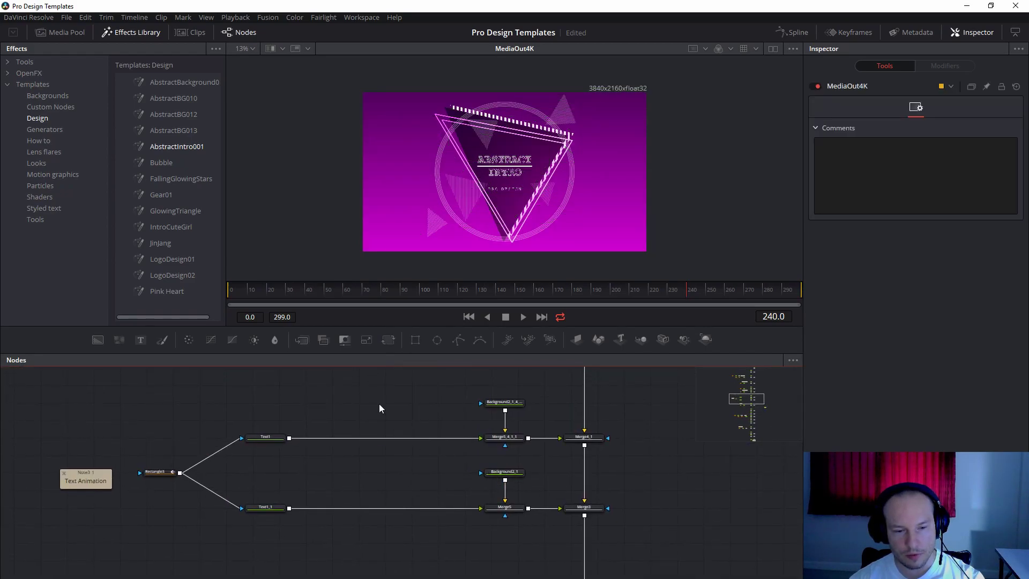
pyautogui.scroll(6, 506, 420)
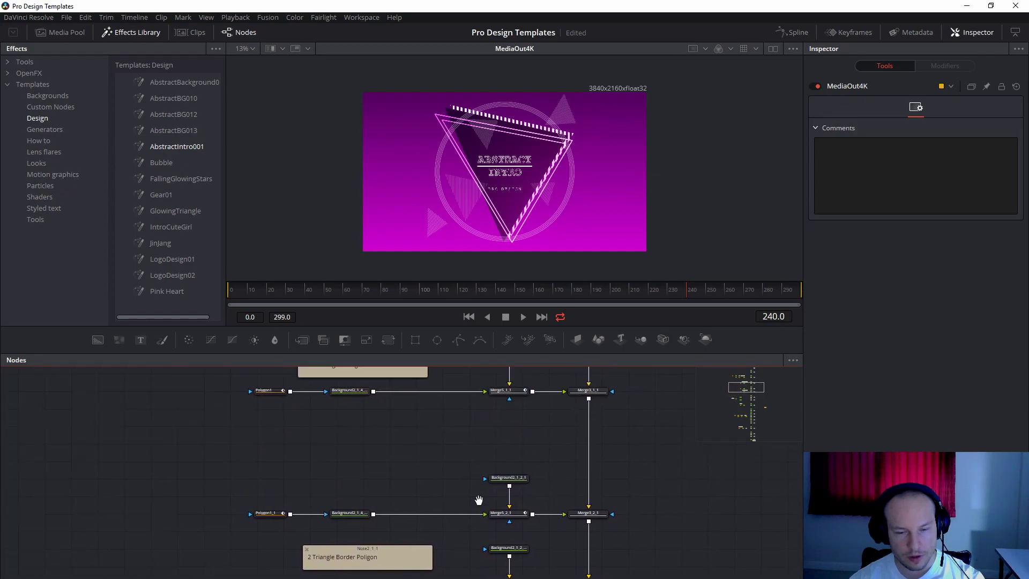
pyautogui.scroll(5, 375, 435)
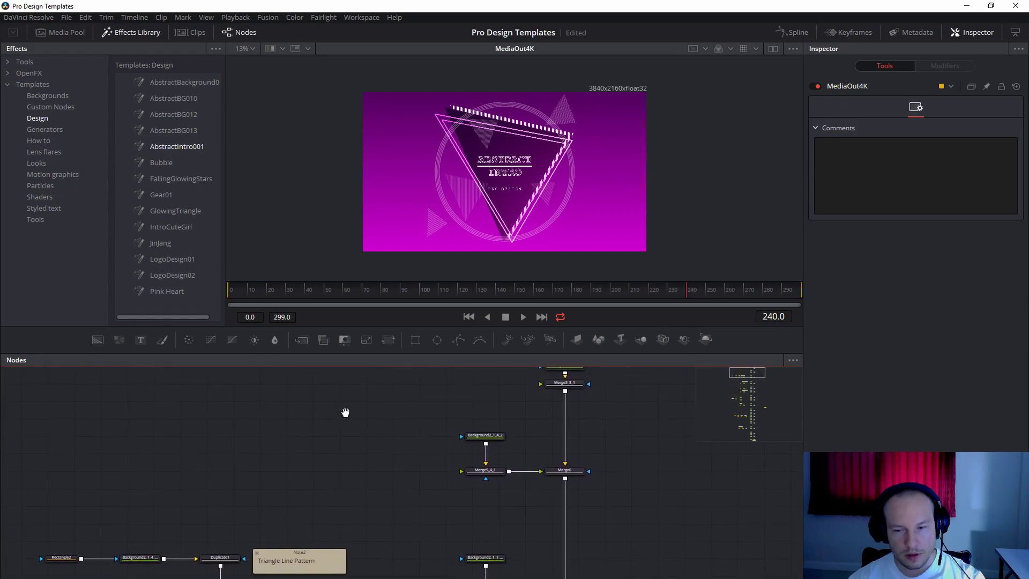
pyautogui.moveTo(373, 398); pyautogui.dragTo(538, 496)
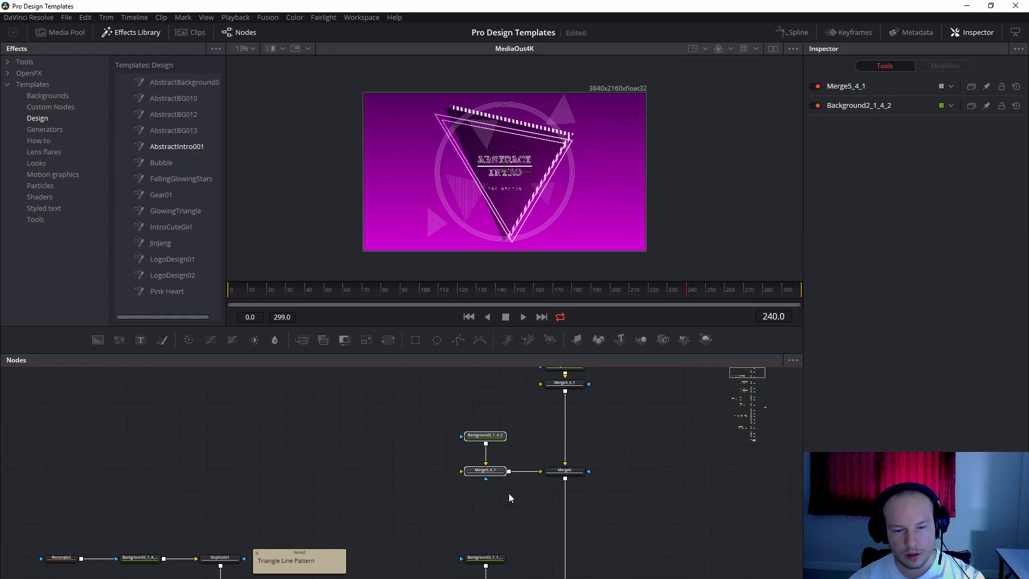
pyautogui.moveTo(405, 469); pyautogui.dragTo(436, 429)
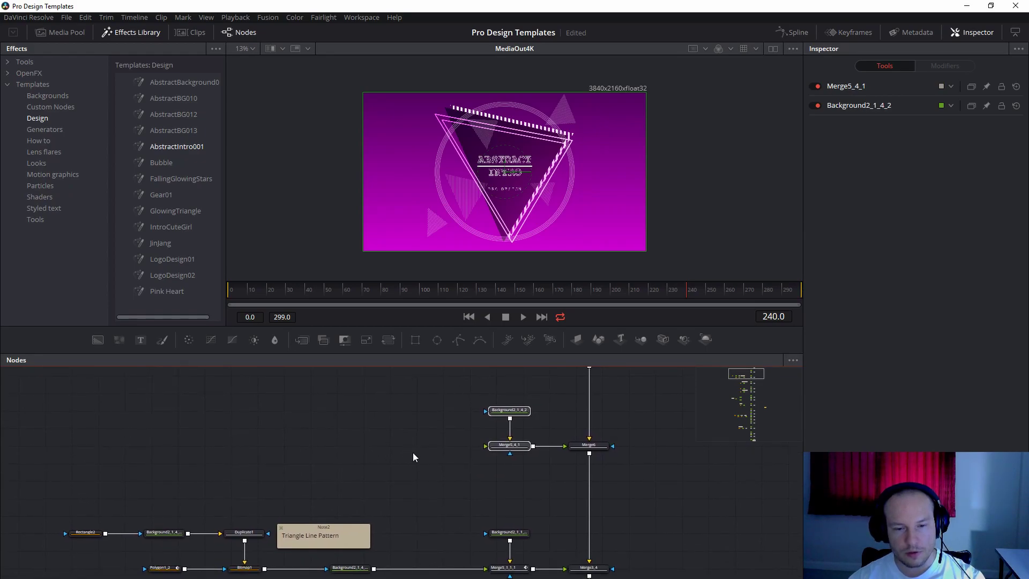
pyautogui.moveTo(390, 493); pyautogui.dragTo(477, 371)
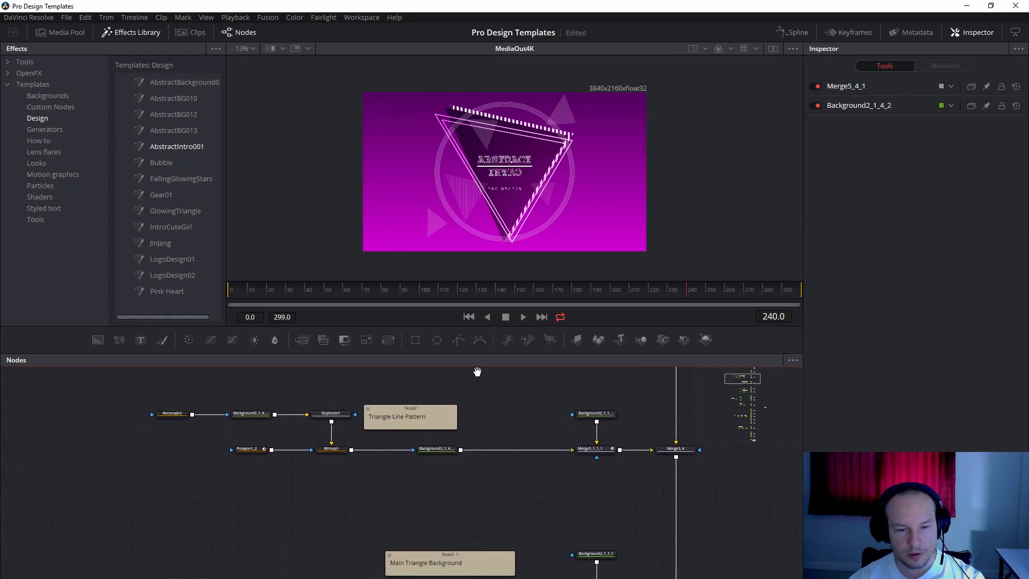
pyautogui.scroll(2, 111, 427)
pyautogui.moveTo(113, 416); pyautogui.dragTo(631, 511)
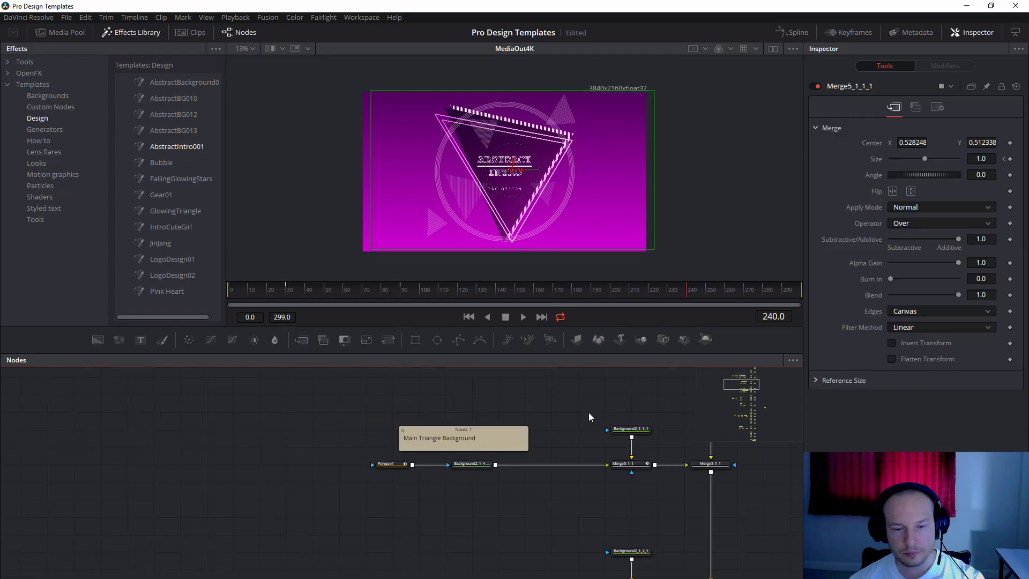
# - Select the four Main Triangle Background nodes and reconnect Merge5_1_1 into Merge3_1_1
pyautogui.moveTo(589, 413); pyautogui.dragTo(545, 407)
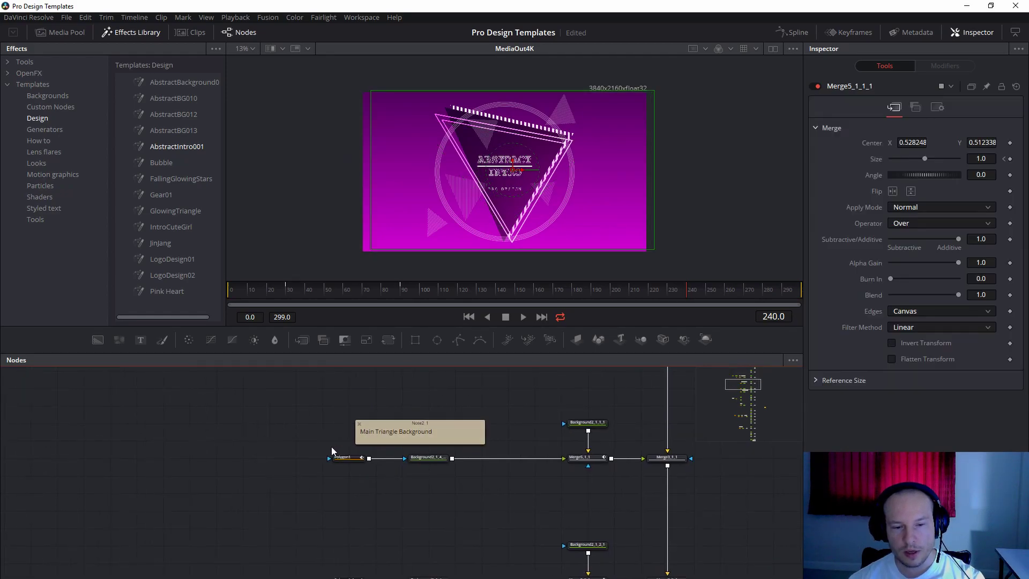
pyautogui.moveTo(304, 440); pyautogui.dragTo(269, 457)
pyautogui.moveTo(244, 416); pyautogui.dragTo(573, 523)
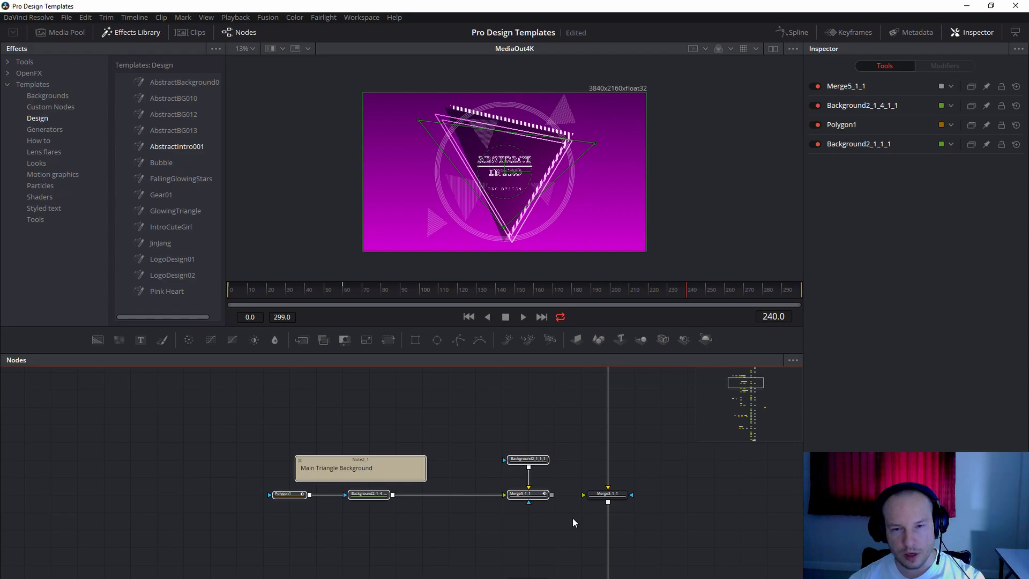
pyautogui.moveTo(552, 495); pyautogui.dragTo(583, 495)
pyautogui.scroll(-2, 409, 522)
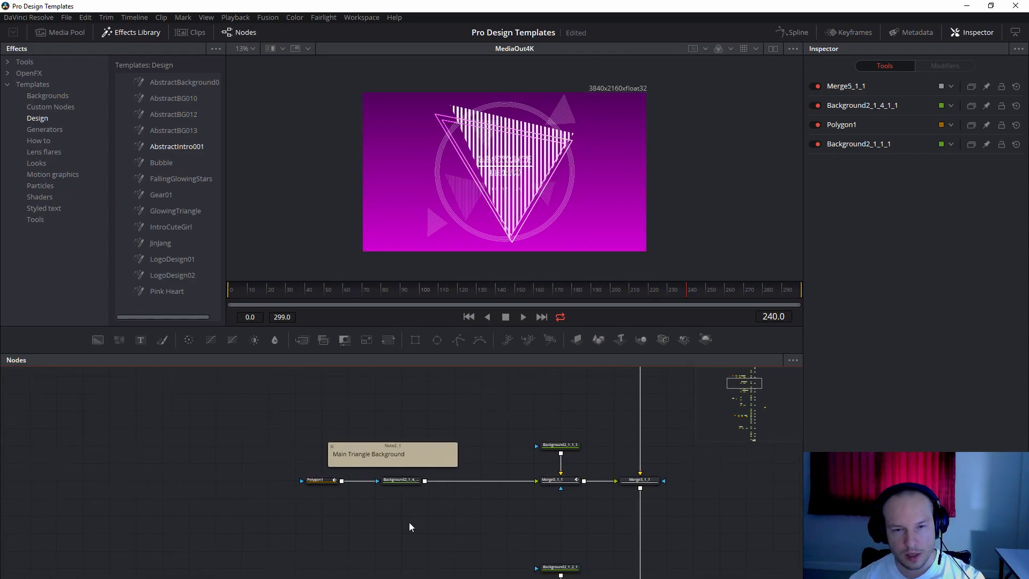
# - Inspect the border polygon chains' Four Corner background colours and Merge5_2_1's merge settings
pyautogui.click(402, 433)
pyautogui.moveTo(265, 391); pyautogui.dragTo(606, 539)
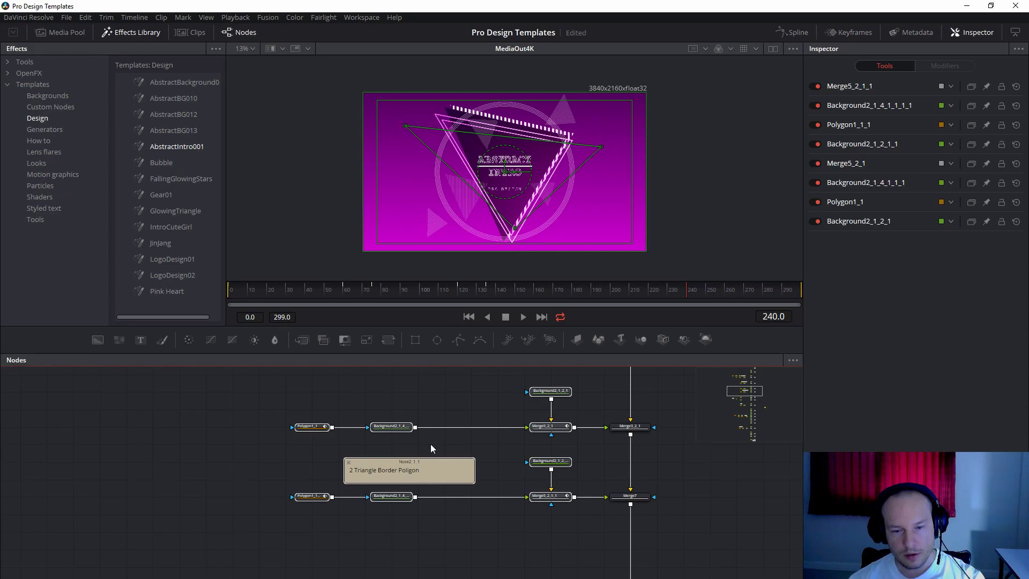
pyautogui.click(390, 427)
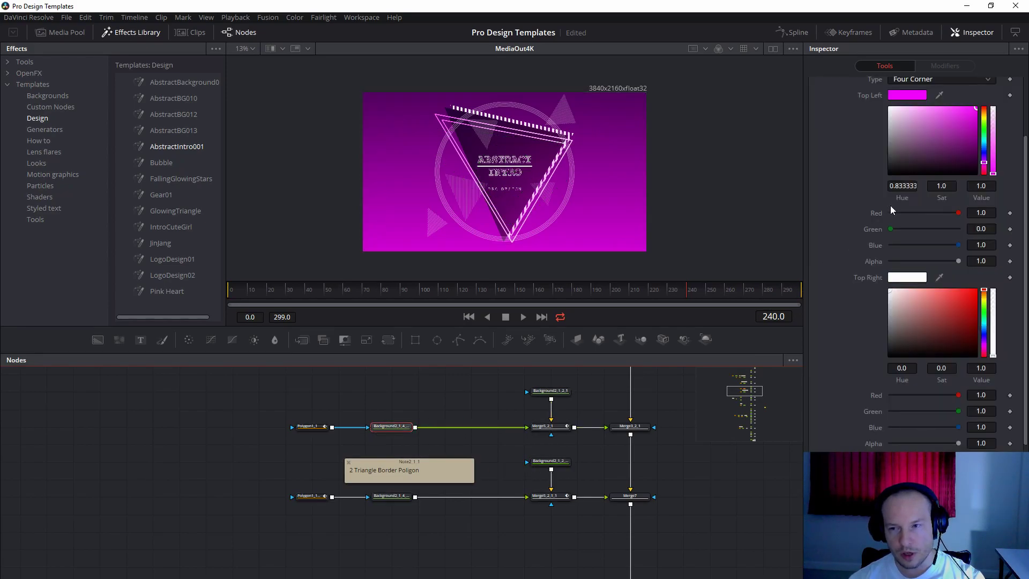
pyautogui.scroll(3, 920, 178)
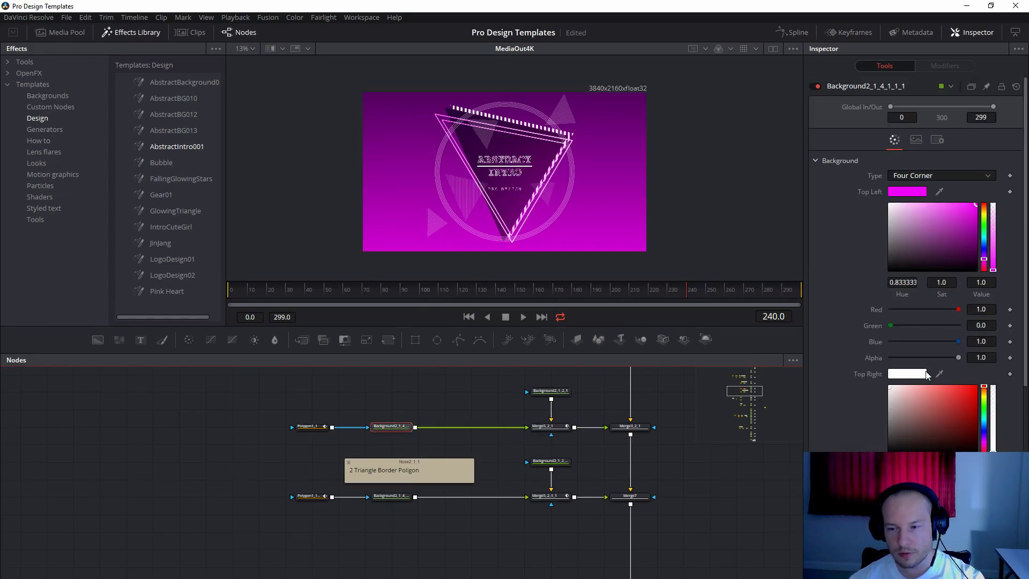
pyautogui.click(515, 471)
pyautogui.click(557, 429)
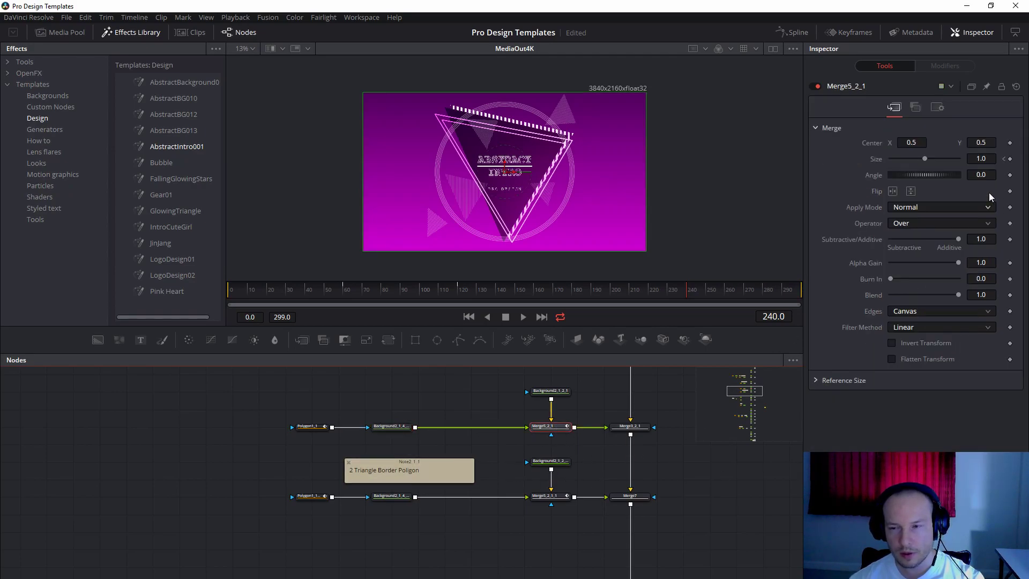
# - Select the Text Animation section and inspect the Rectangle3 mask and Text1 settings
pyautogui.scroll(-5, 452, 421)
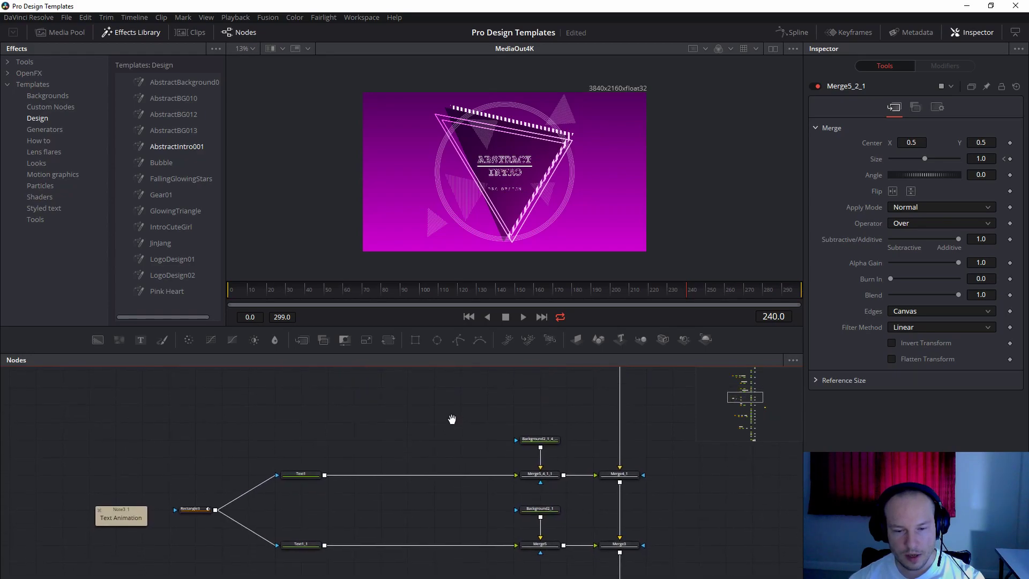
pyautogui.hscroll(-2, 497, 403)
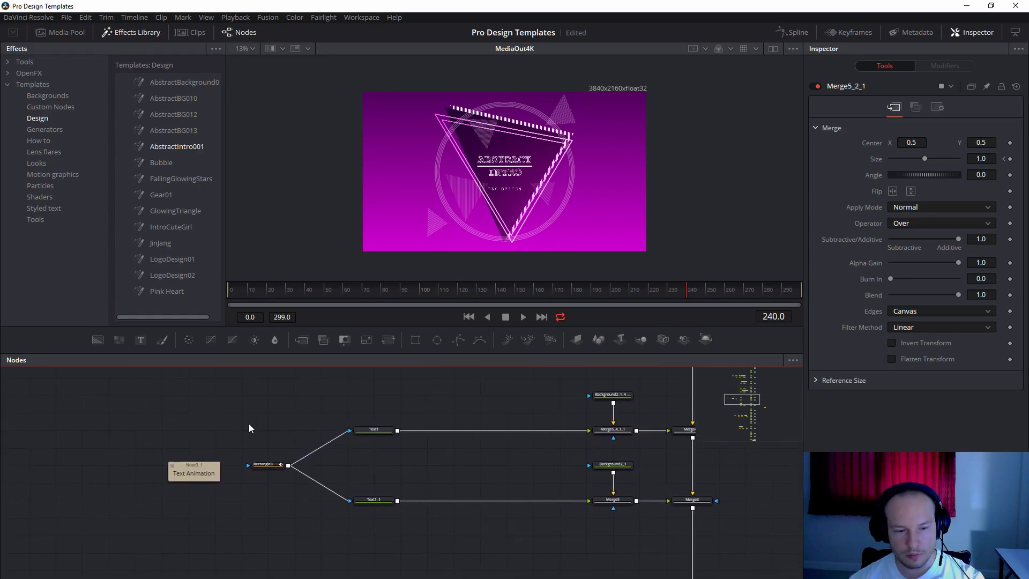
pyautogui.moveTo(177, 406); pyautogui.dragTo(640, 523)
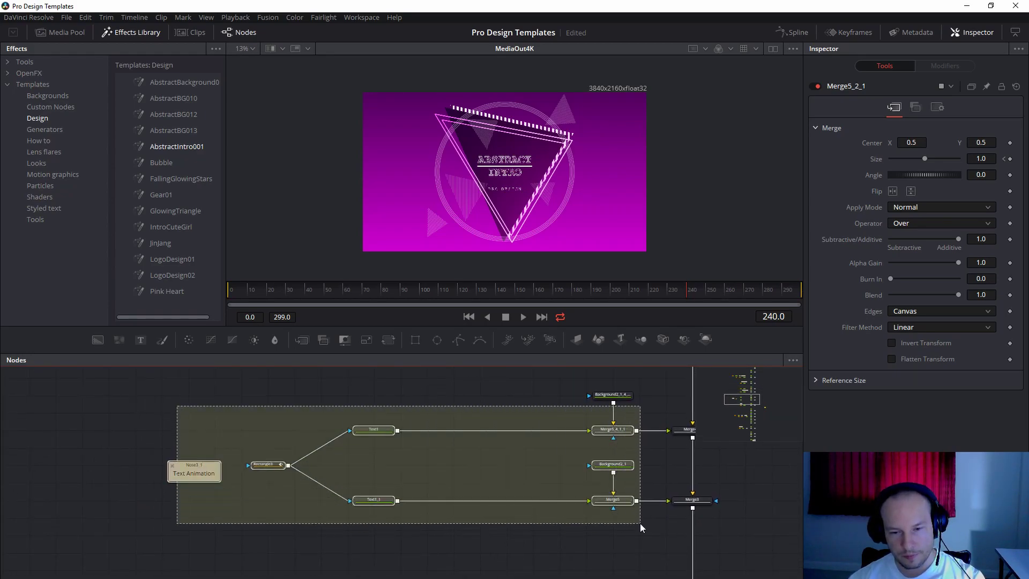
pyautogui.click(310, 470)
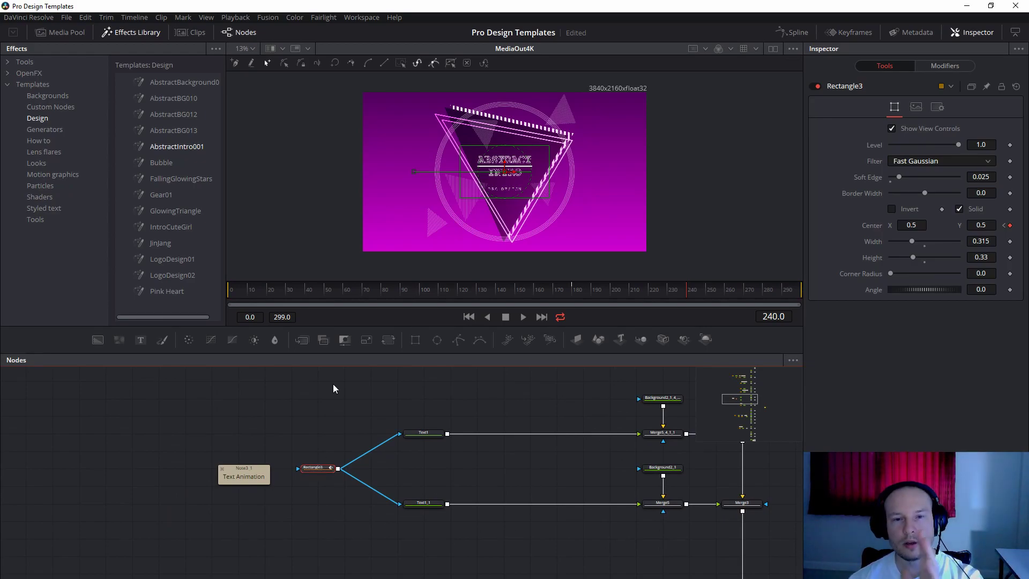
pyautogui.click(432, 432)
pyautogui.click(329, 470)
# - Scrub through frames 179, 180, 212, 203 and 240 to watch Rectangle3 reveal the title
pyautogui.click(571, 293)
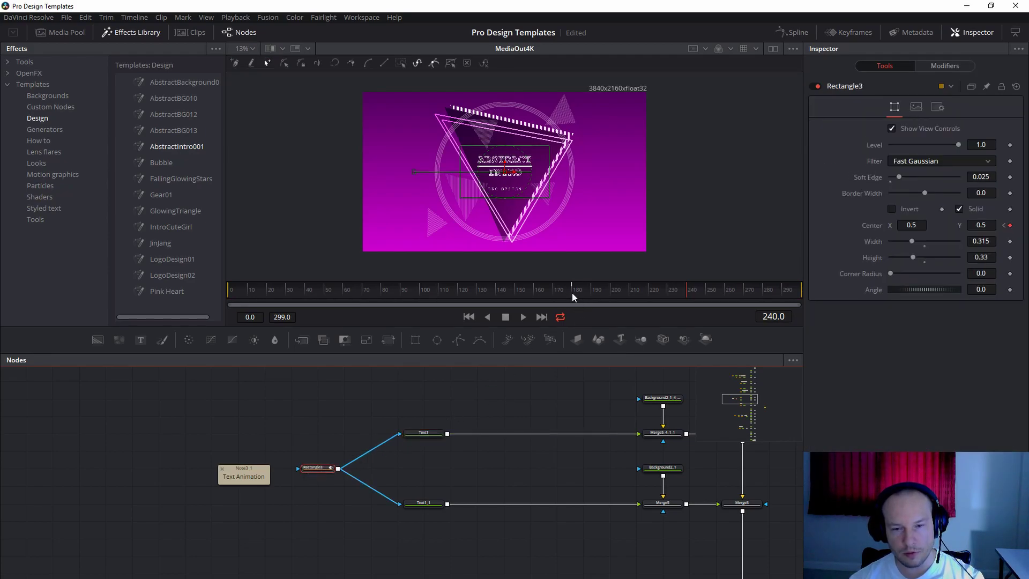
pyautogui.moveTo(571, 292); pyautogui.dragTo(573, 292)
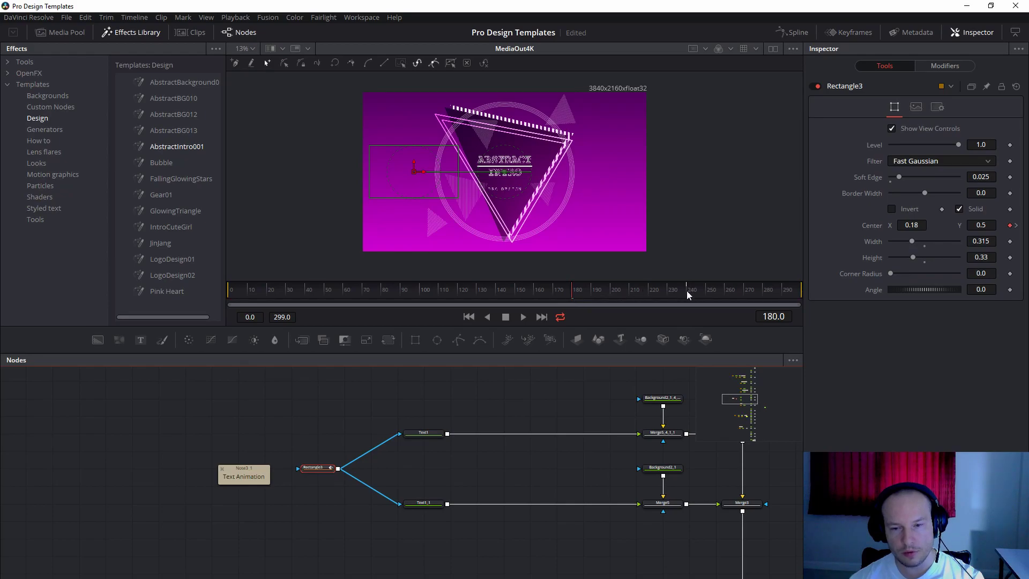
pyautogui.click(639, 290)
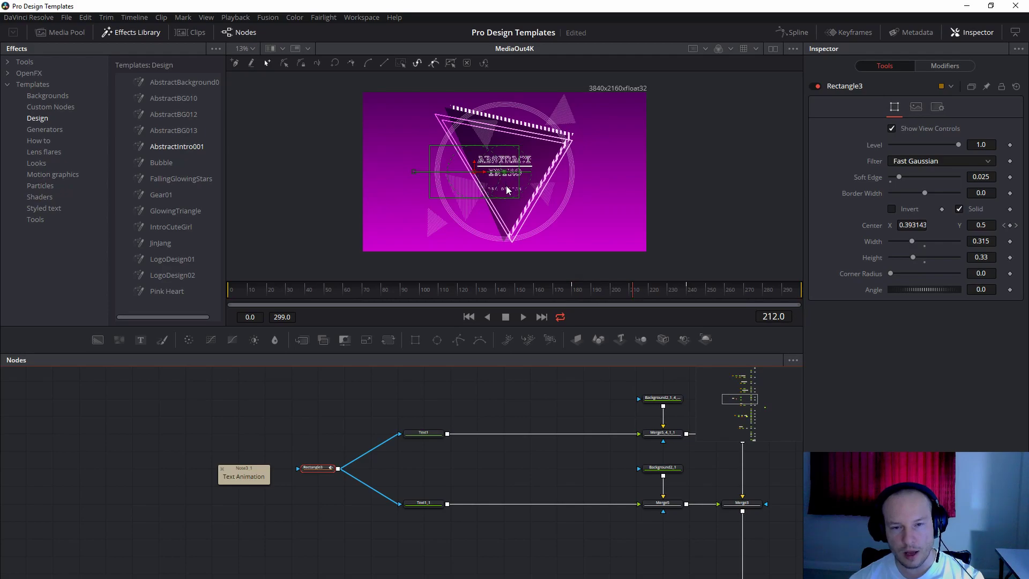
pyautogui.click(615, 289)
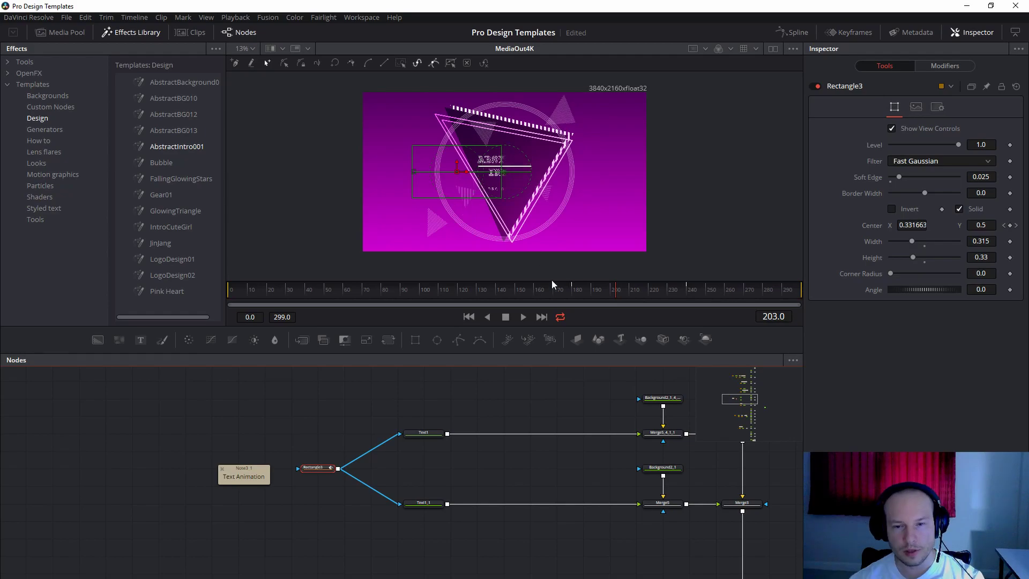
pyautogui.click(687, 291)
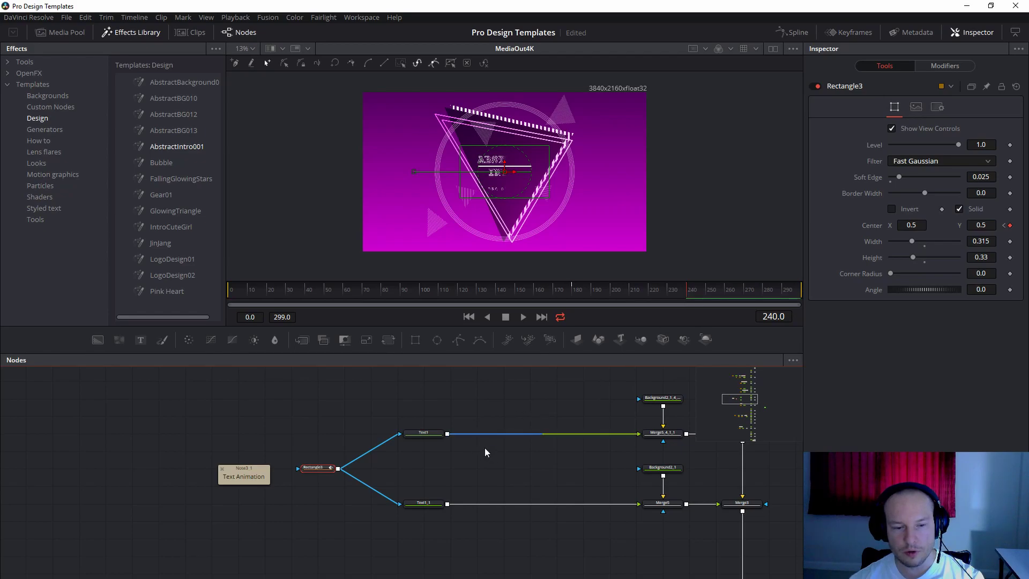
pyautogui.moveTo(507, 467); pyautogui.dragTo(401, 439)
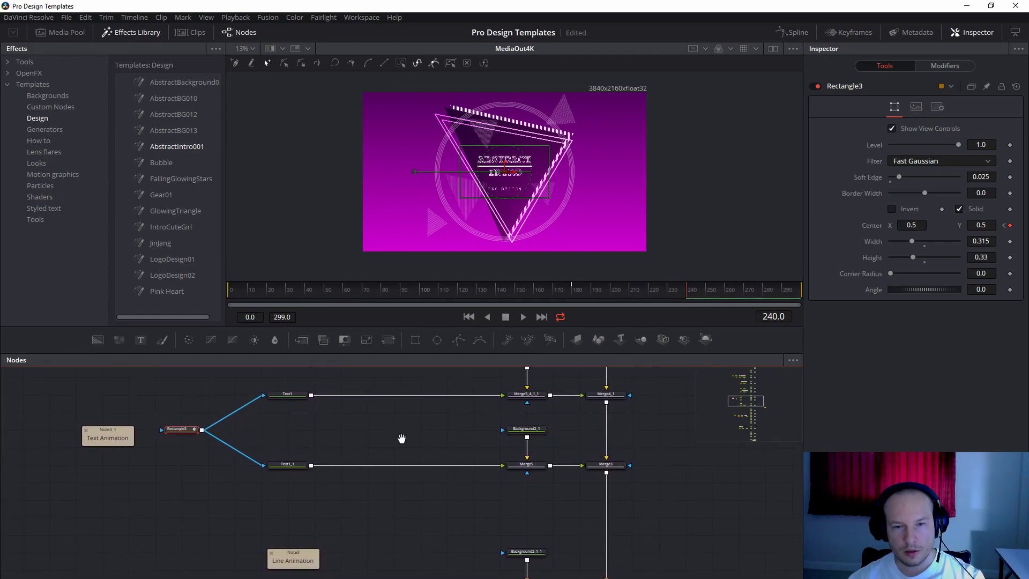
# - Select and then deselect the four Line Animation nodes in the Rectangle1 chain
pyautogui.moveTo(433, 523); pyautogui.dragTo(549, 415)
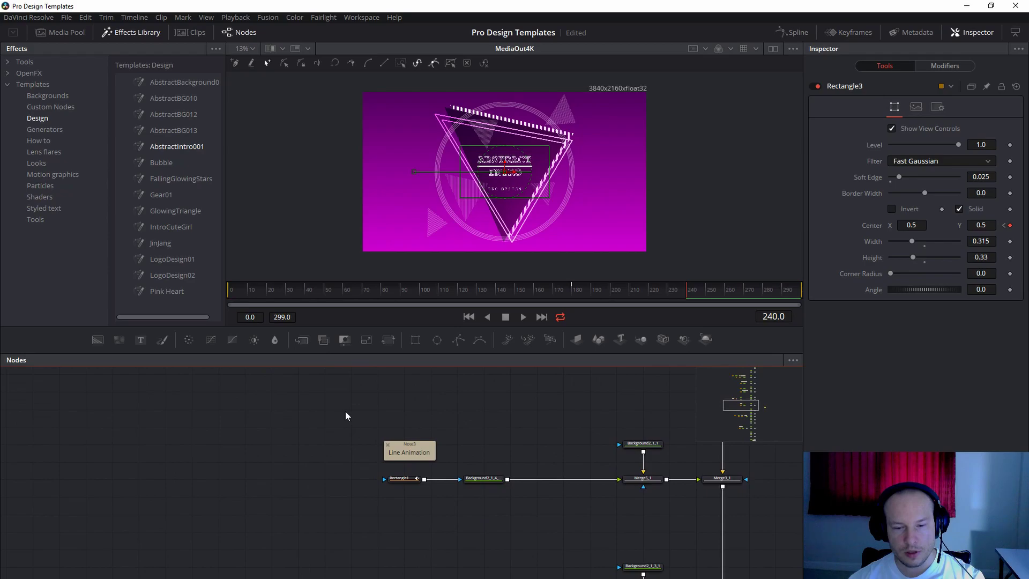
pyautogui.moveTo(345, 411); pyautogui.dragTo(580, 496)
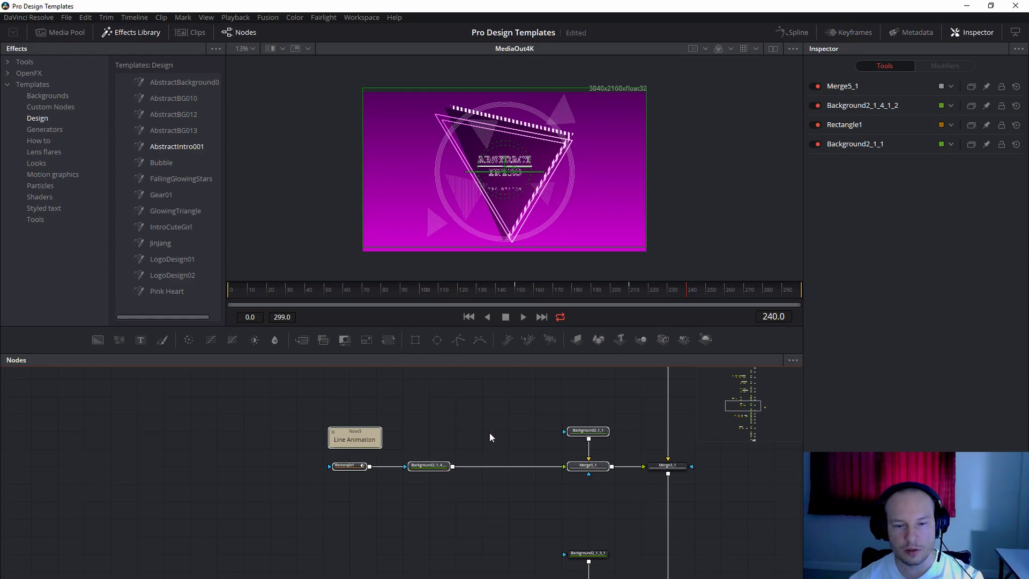
pyautogui.click(499, 477)
# - Bring the Triangles group into view and select all its nodes
pyautogui.scroll(-10, 500, 479)
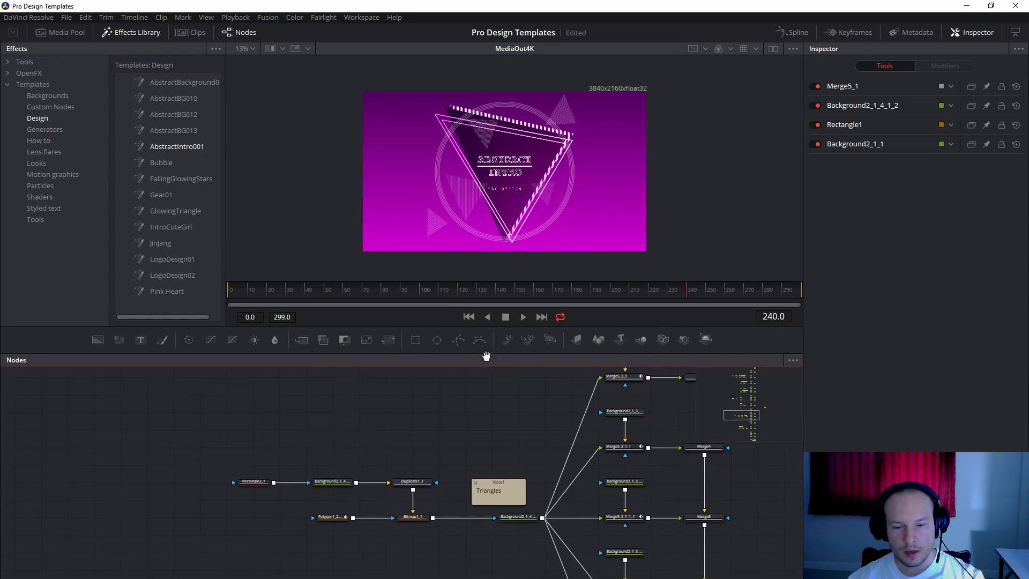
pyautogui.moveTo(507, 425); pyautogui.dragTo(556, 444)
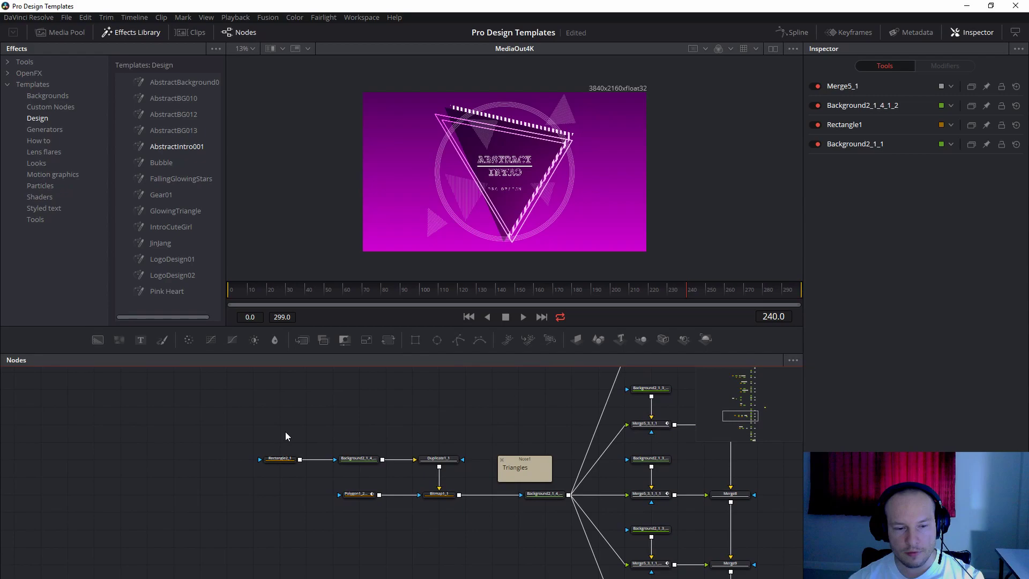
pyautogui.moveTo(285, 432); pyautogui.dragTo(155, 490)
pyautogui.moveTo(359, 475); pyautogui.dragTo(463, 419)
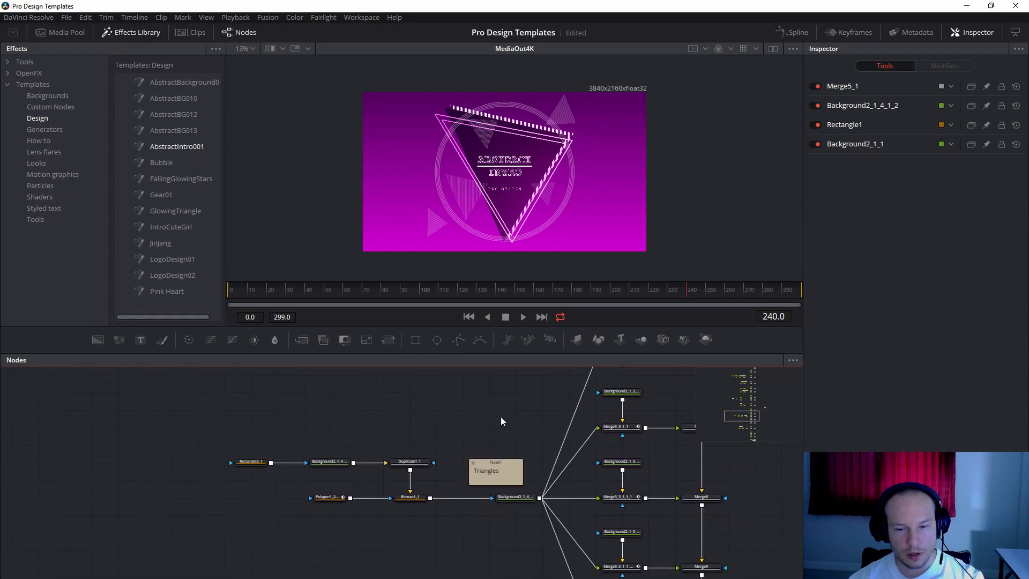
pyautogui.moveTo(540, 436); pyautogui.dragTo(471, 402)
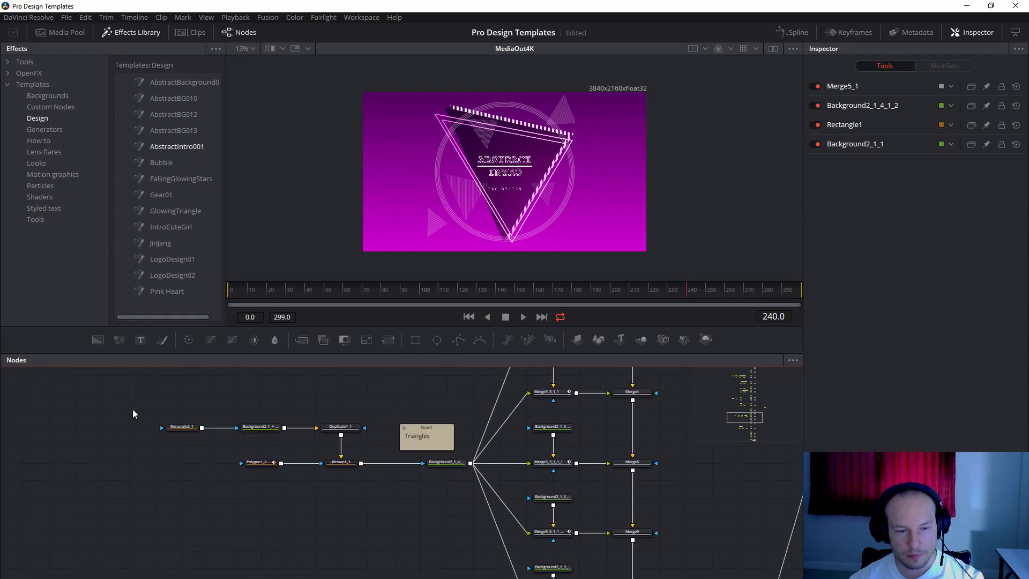
pyautogui.moveTo(133, 389); pyautogui.dragTo(457, 497)
pyautogui.moveTo(573, 447); pyautogui.dragTo(538, 505)
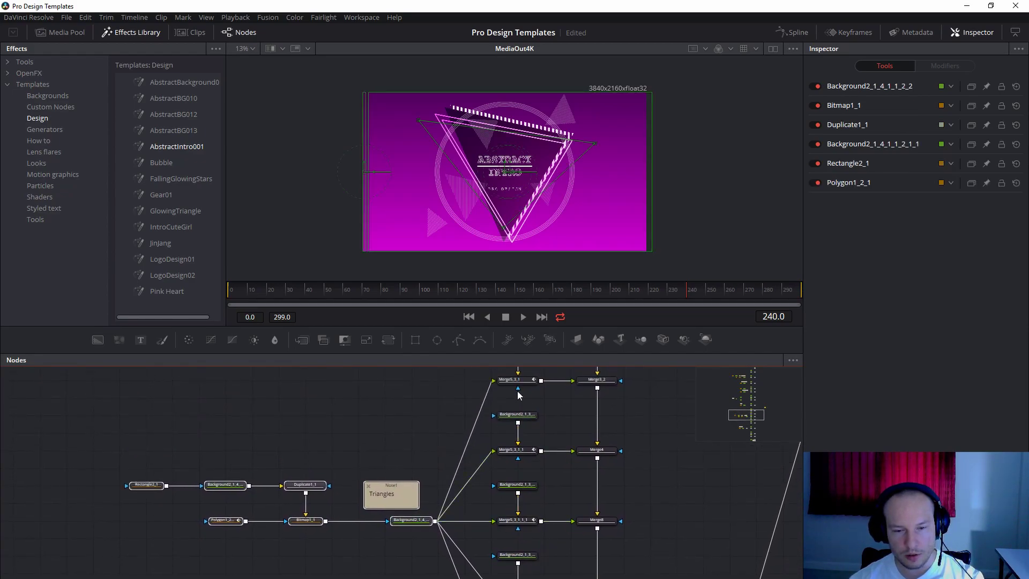
# - Review Merge5_3_1's merge and settings controls (Size 0.35, Blend 0.2), then move to the Circles section
pyautogui.scroll(1, 517, 390)
pyautogui.click(515, 388)
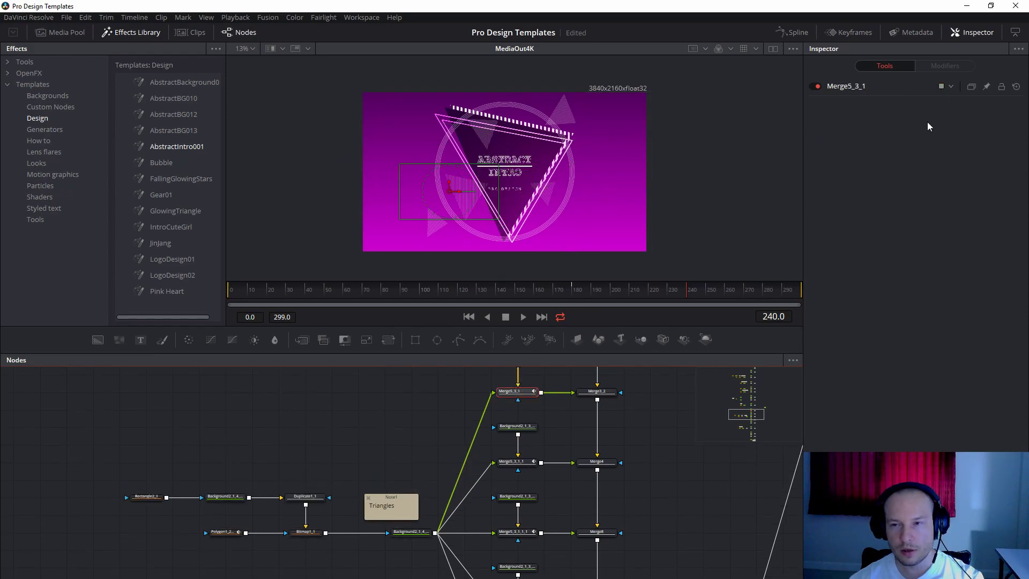
pyautogui.click(901, 91)
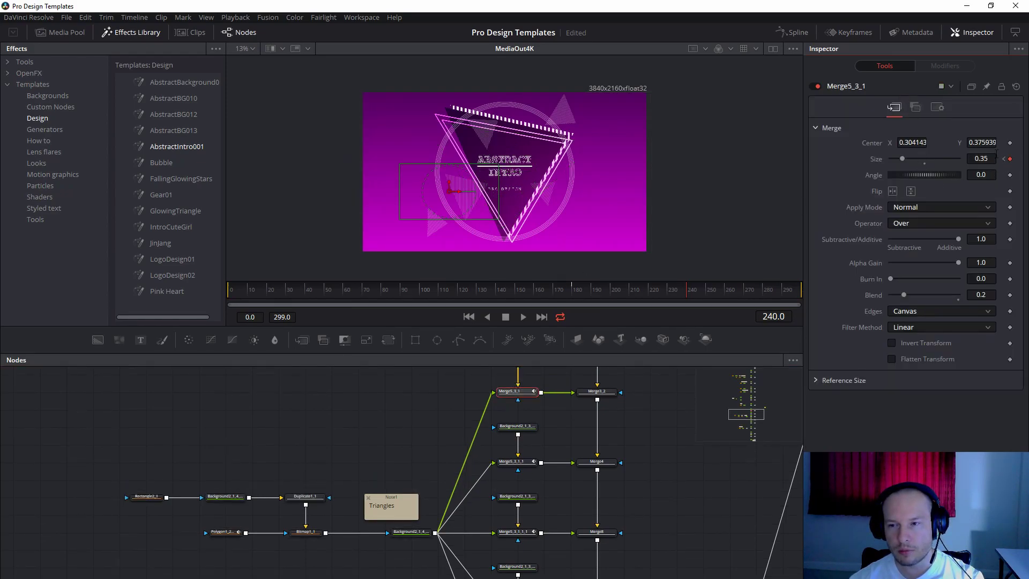
pyautogui.click(937, 107)
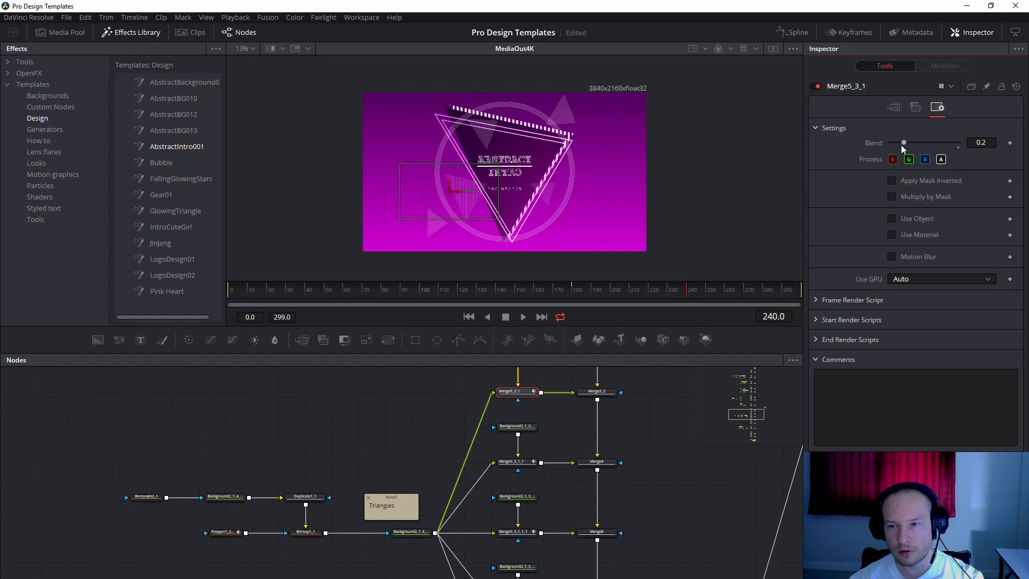
pyautogui.click(897, 109)
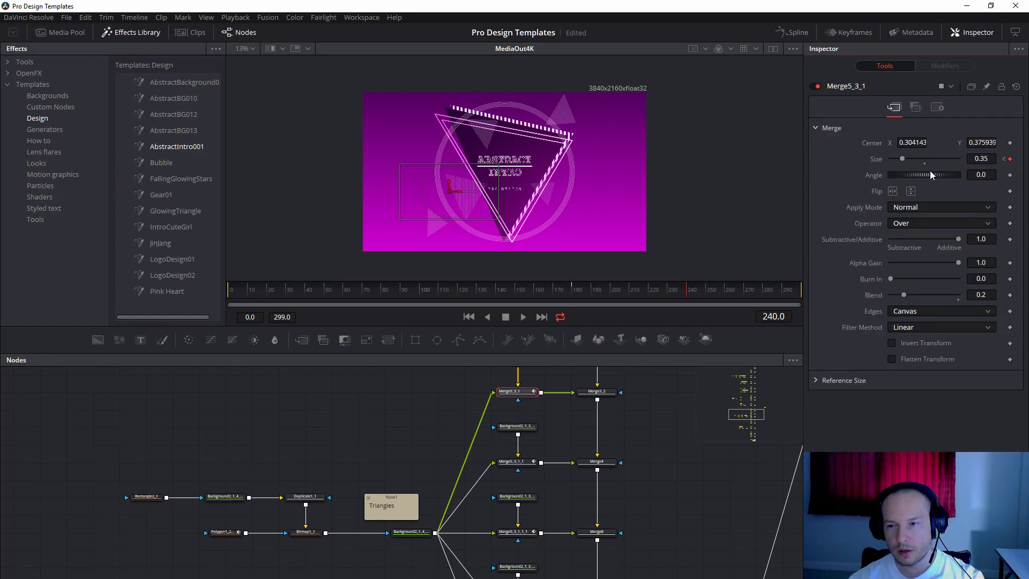
pyautogui.click(390, 420)
pyautogui.scroll(-8, 433, 472)
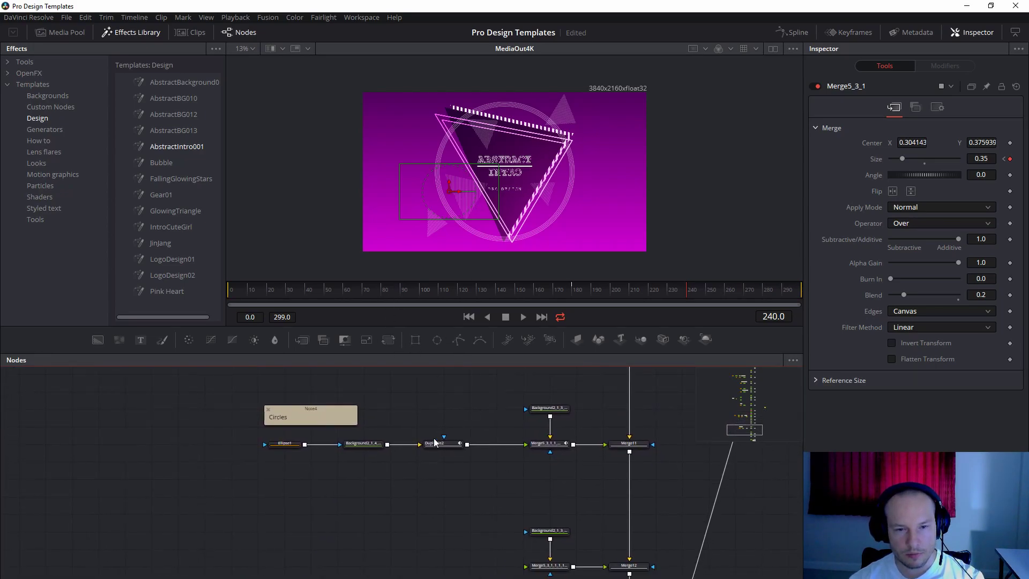
# - Select the Circles nodes, inspect Ellipse1 and Duplicate2, and check Duplicate2's copies at frame 120
pyautogui.moveTo(213, 392); pyautogui.dragTo(592, 477)
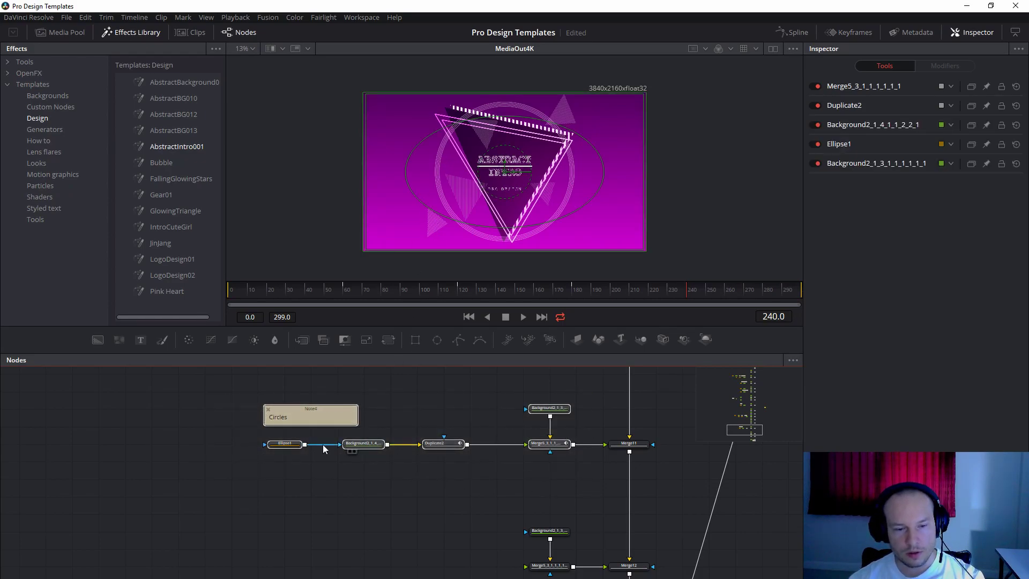
pyautogui.click(284, 444)
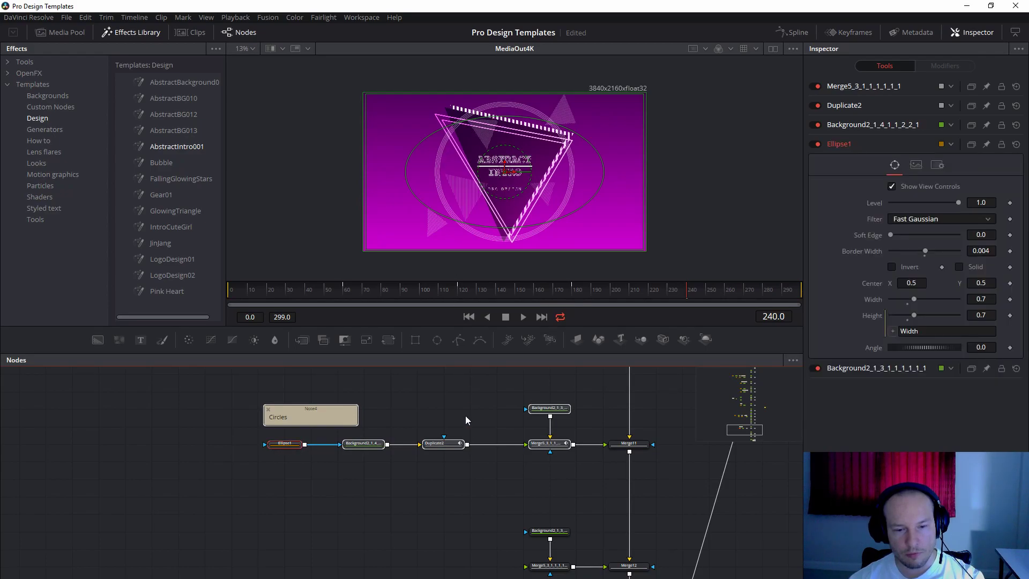
pyautogui.click(453, 443)
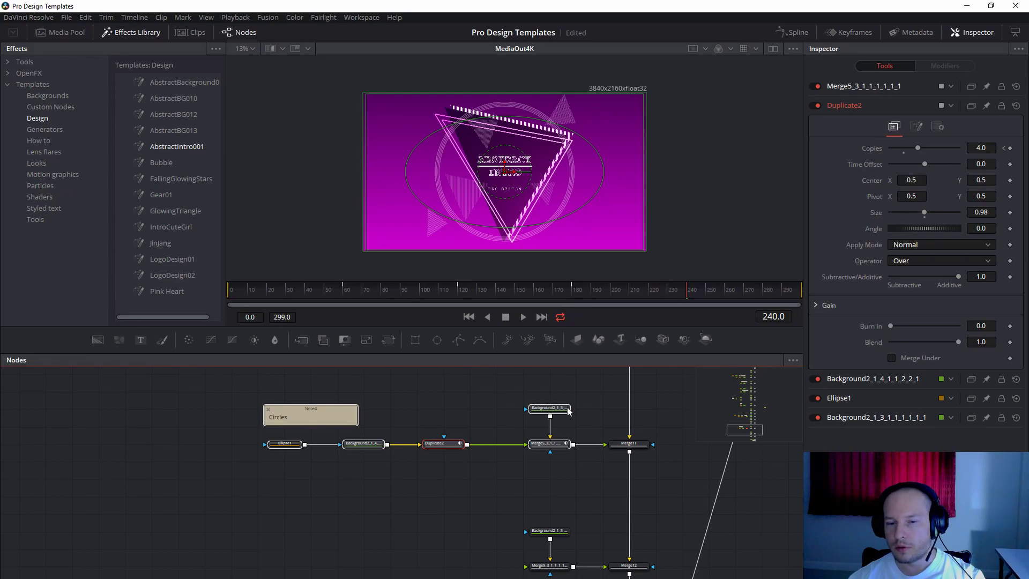
pyautogui.click(446, 444)
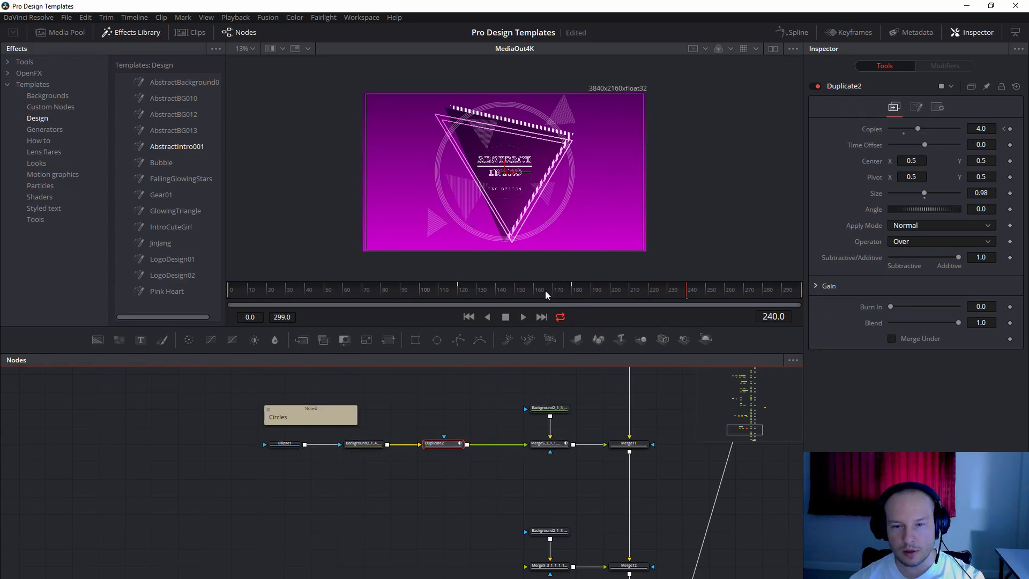
pyautogui.click(458, 294)
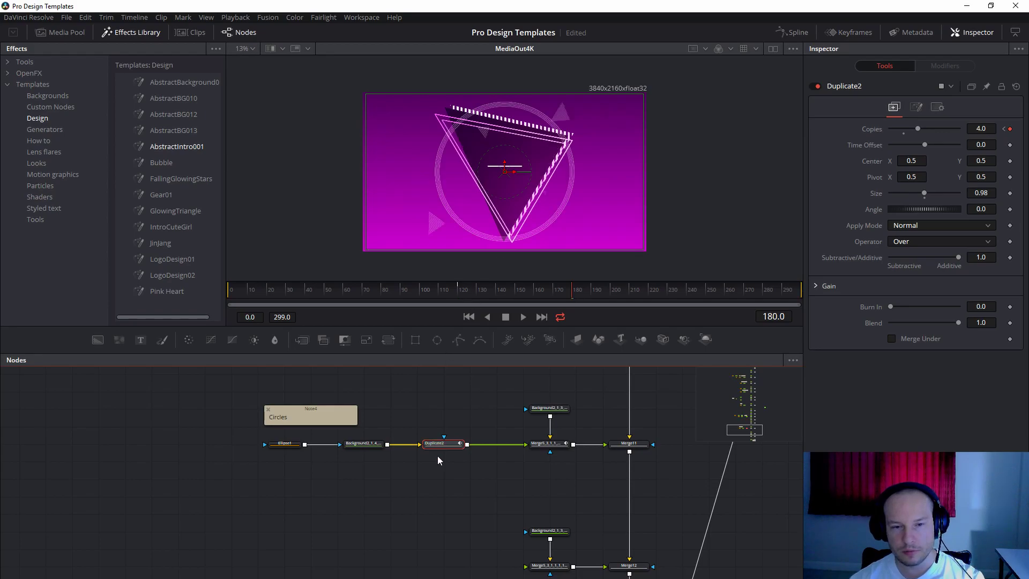
# - Select the Merge12/Merge13 background pairs and review Background2_1_4_1's Four Corner gradient colours
pyautogui.moveTo(464, 533); pyautogui.dragTo(392, 386)
pyautogui.moveTo(419, 453); pyautogui.dragTo(436, 483)
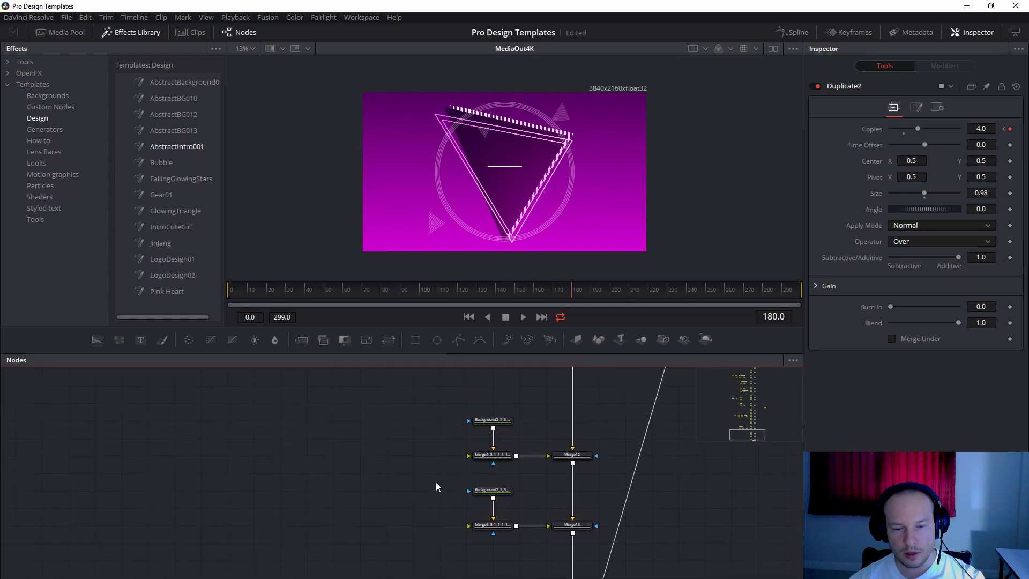
pyautogui.moveTo(483, 449); pyautogui.dragTo(548, 560)
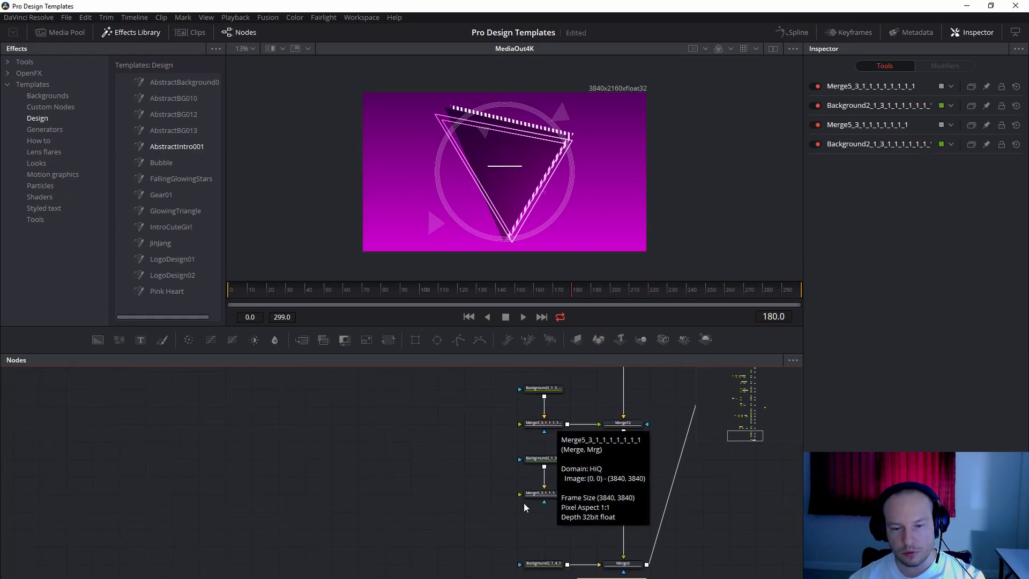
pyautogui.moveTo(461, 510); pyautogui.dragTo(442, 437)
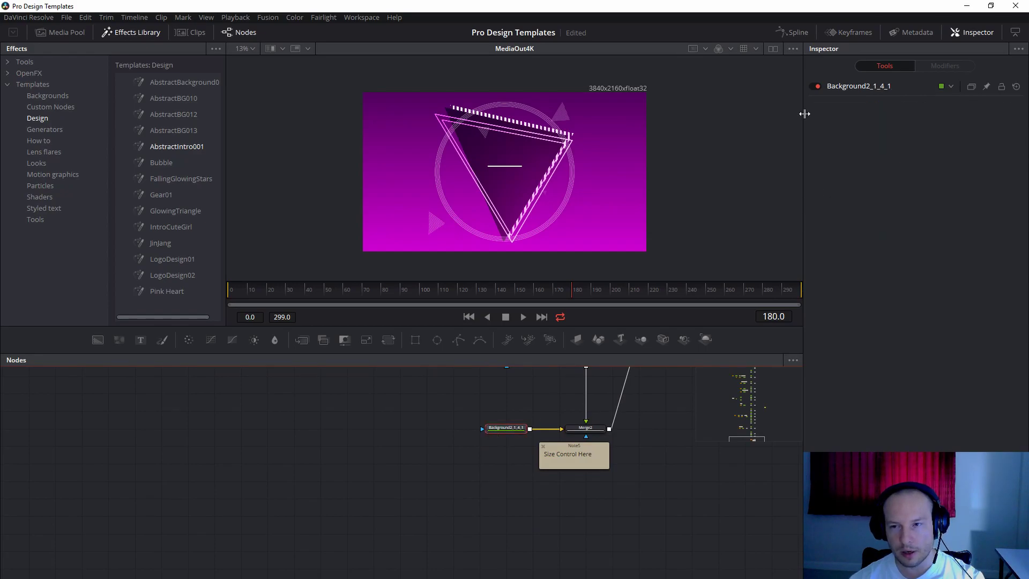
pyautogui.click(873, 90)
pyautogui.scroll(-4, 869, 406)
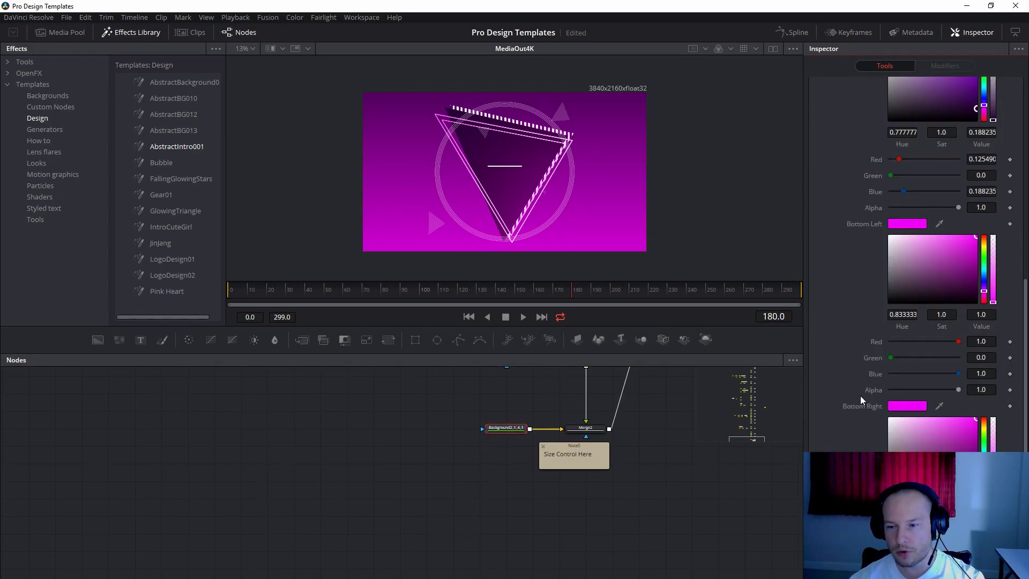
pyautogui.scroll(4, 913, 217)
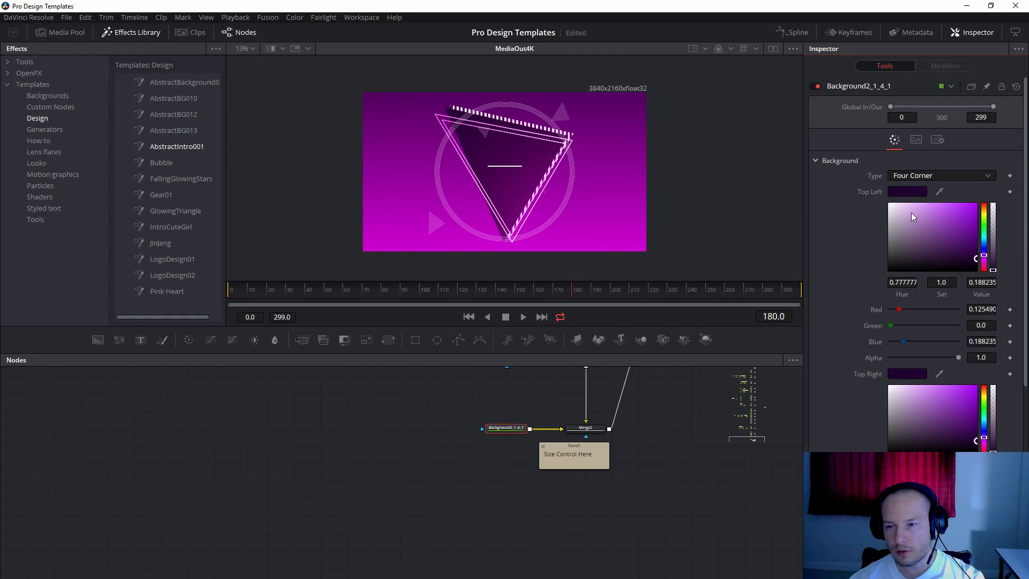
pyautogui.scroll(10, 580, 526)
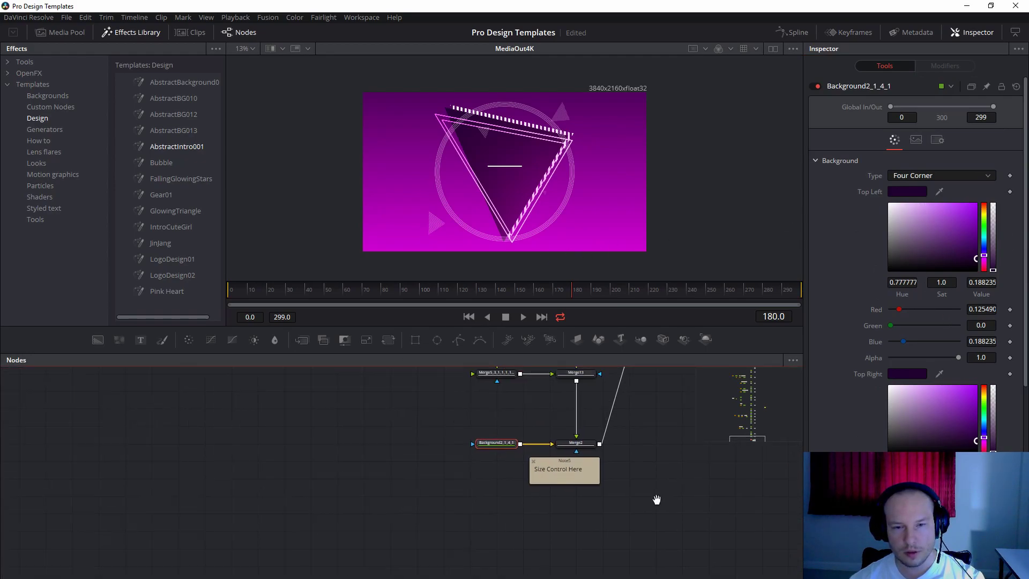
pyautogui.scroll(5, 539, 485)
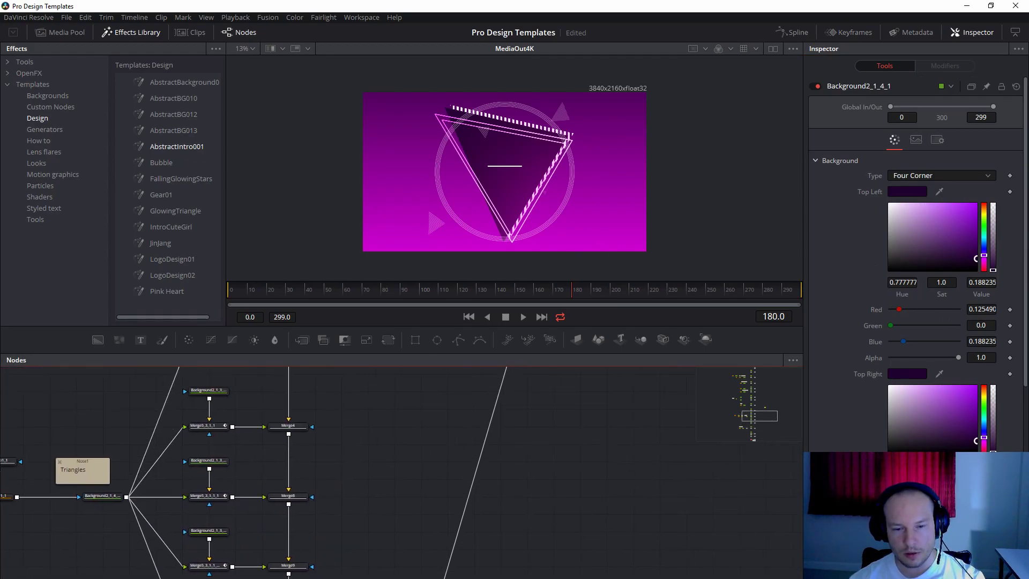